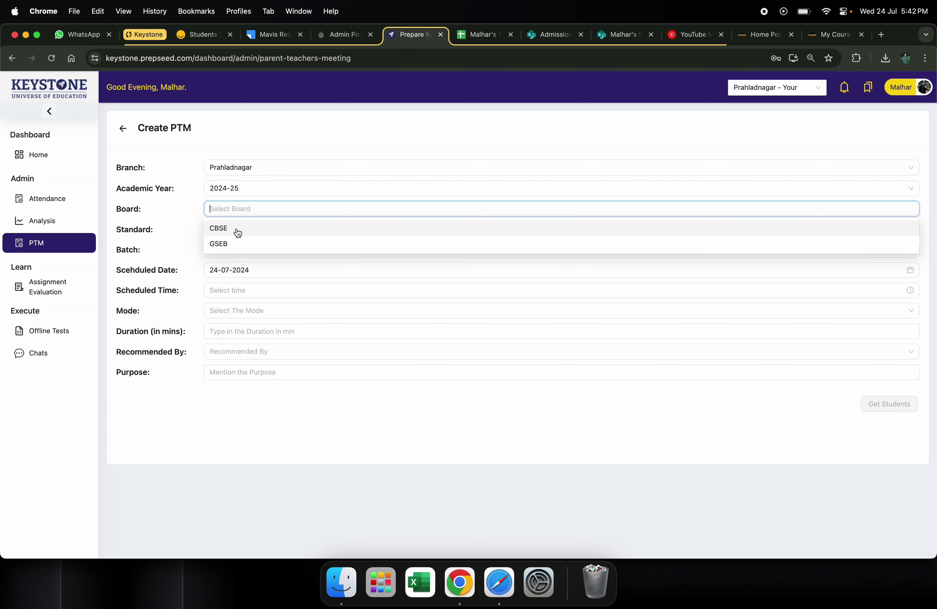
# Choose board CBSE, standard Class 10 and batch B1 for the new parent-teacher meeting
pyautogui.click(234, 231)
pyautogui.click(253, 234)
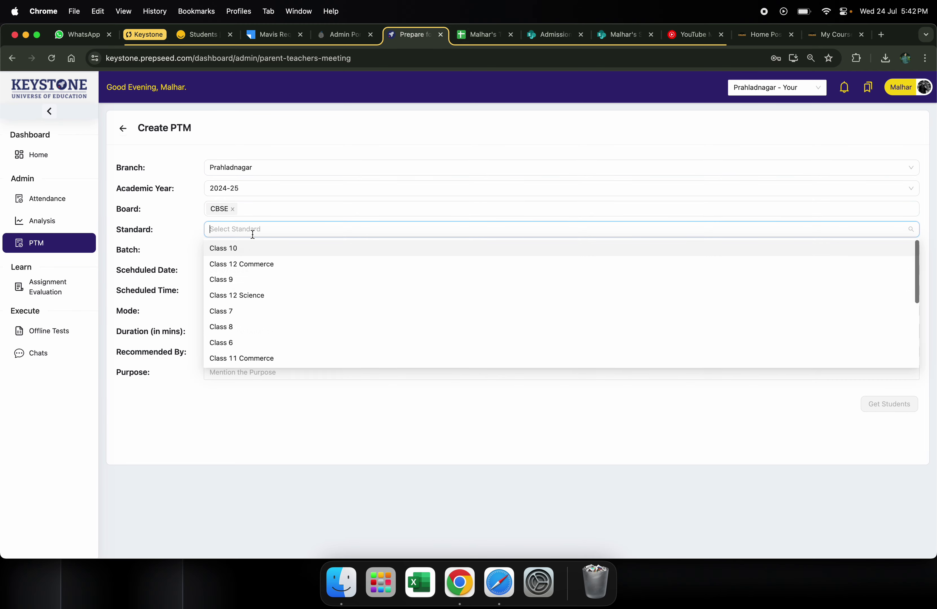
pyautogui.click(240, 248)
pyautogui.click(246, 248)
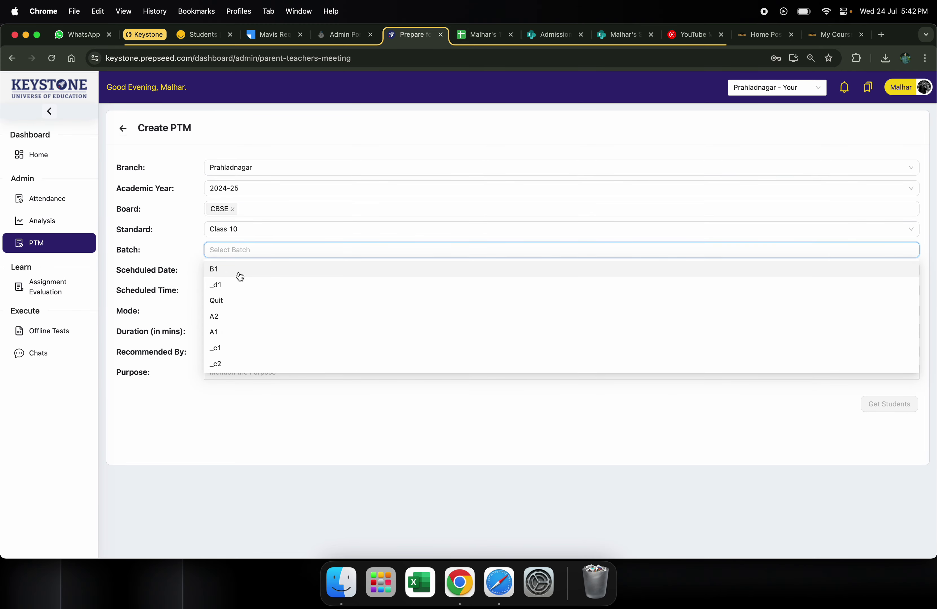
pyautogui.click(240, 275)
pyautogui.click(171, 258)
# Schedule the meeting for 24-07-2024 at 18:00
pyautogui.click(244, 269)
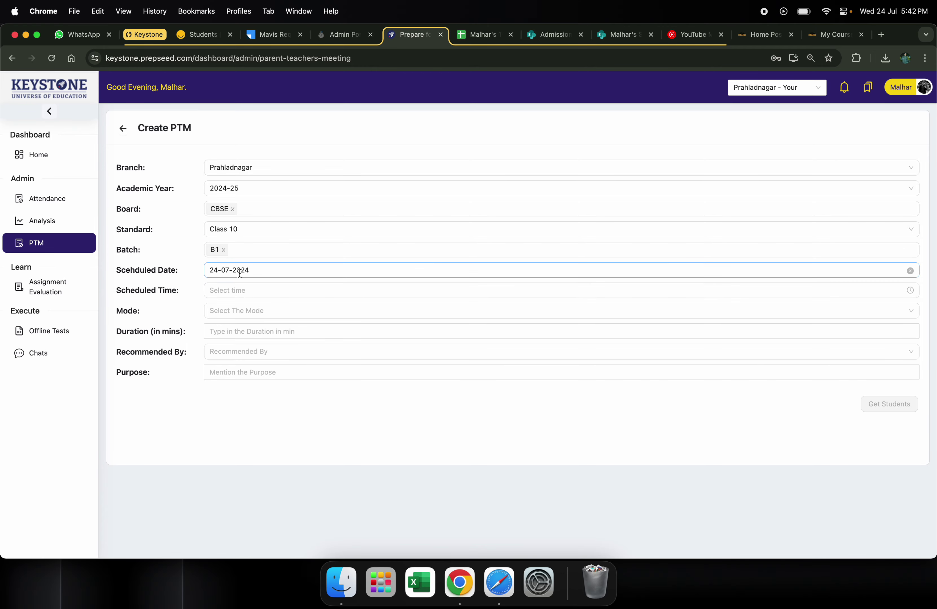
pyautogui.click(182, 309)
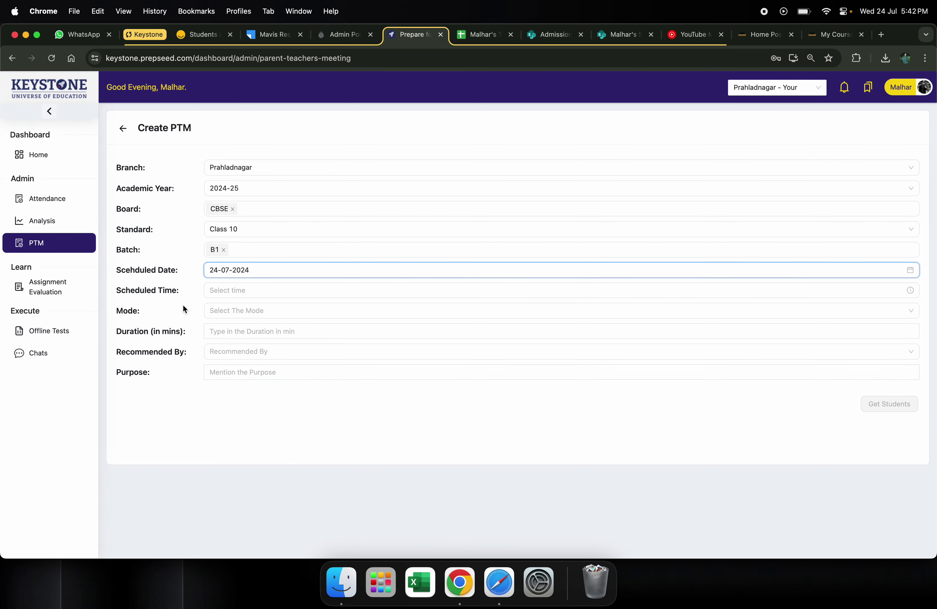
pyautogui.click(224, 290)
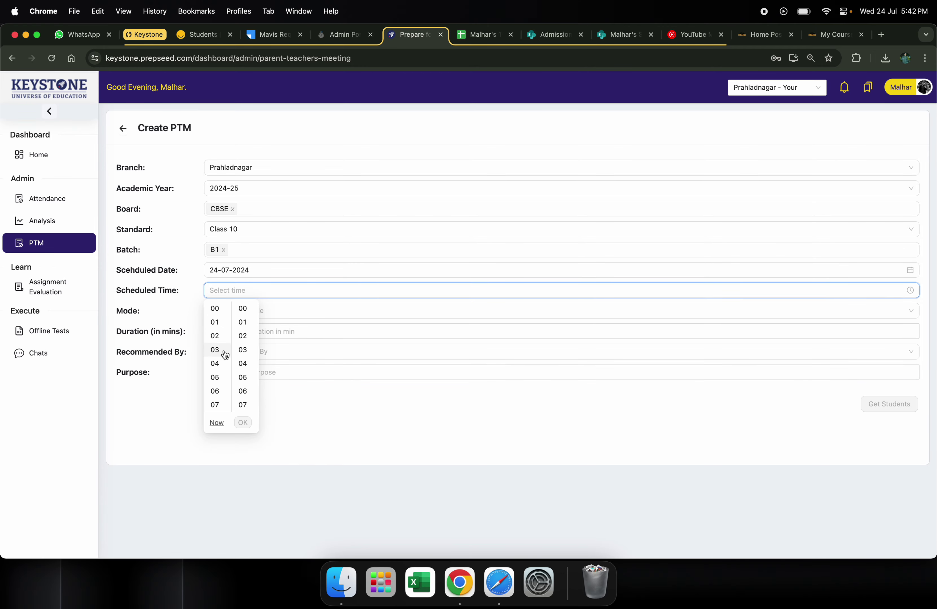
pyautogui.scroll(-6, 225, 355)
pyautogui.scroll(4, 225, 354)
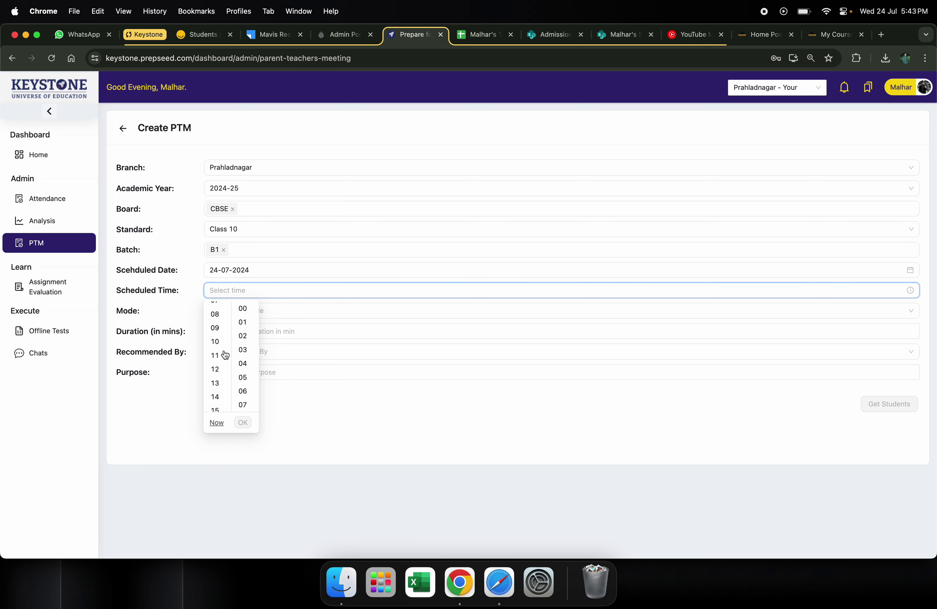
pyautogui.scroll(2, 225, 354)
pyautogui.scroll(-5, 225, 355)
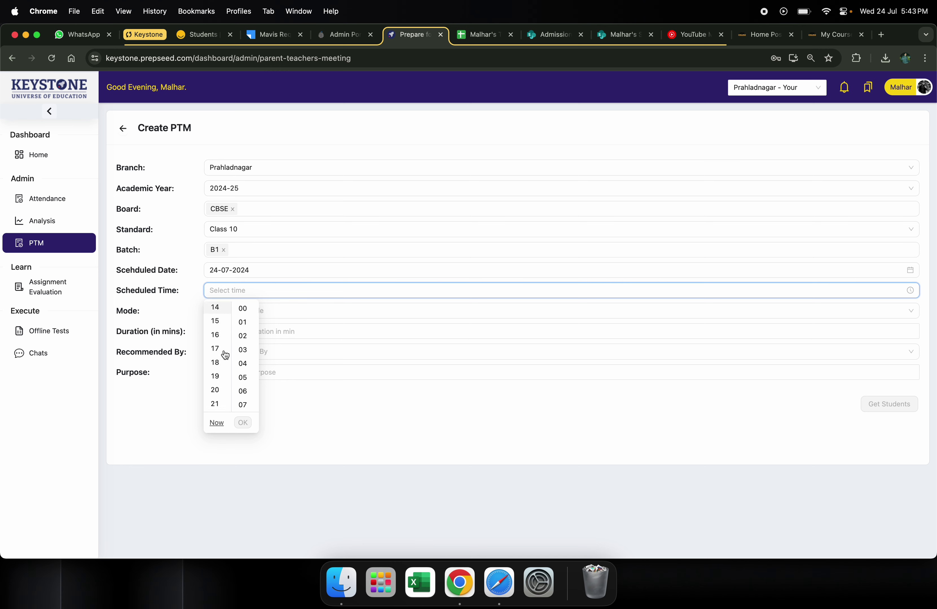
pyautogui.click(218, 362)
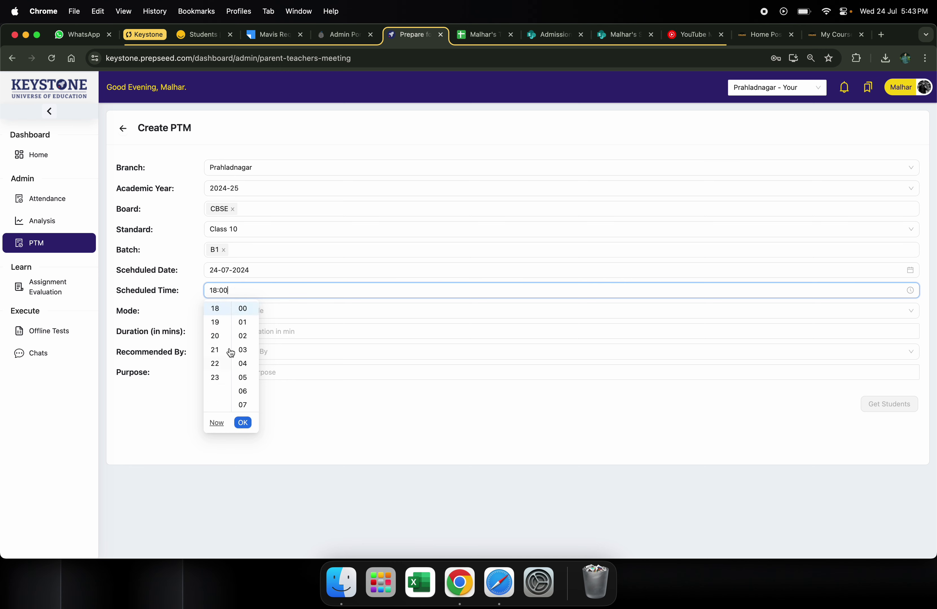
pyautogui.click(243, 423)
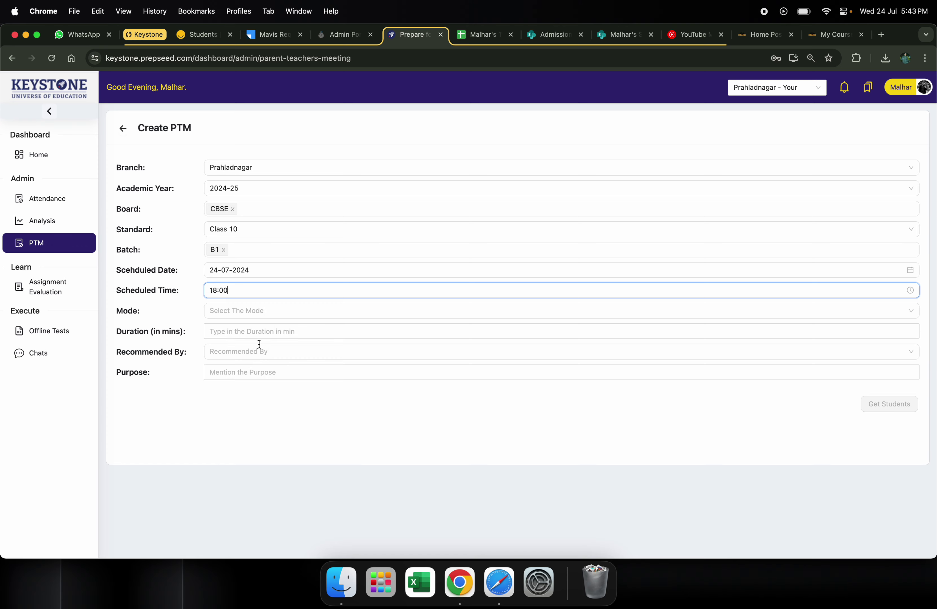
# Set the meeting mode to On Call and its duration to 15 minutes
pyautogui.click(277, 315)
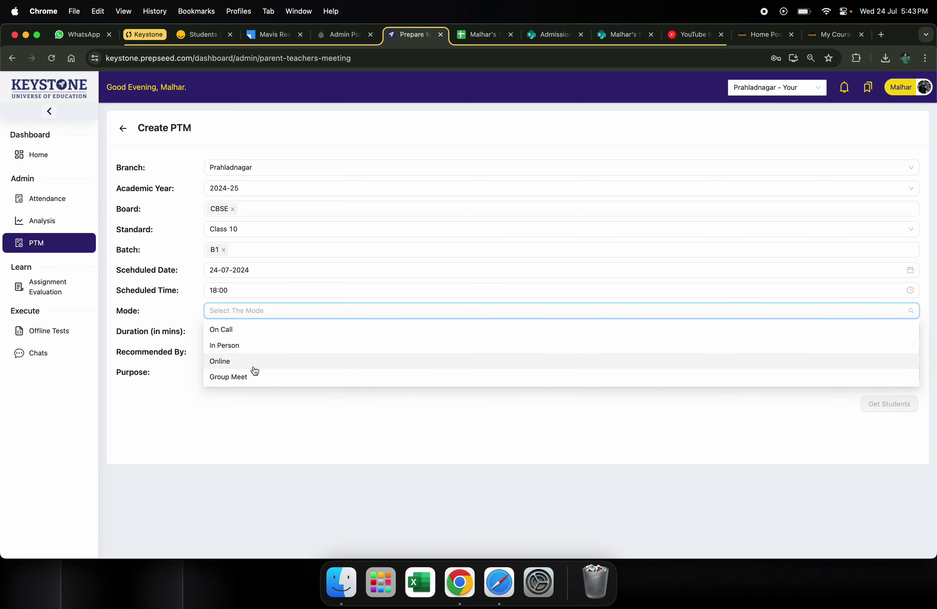
pyautogui.click(259, 331)
pyautogui.click(233, 330)
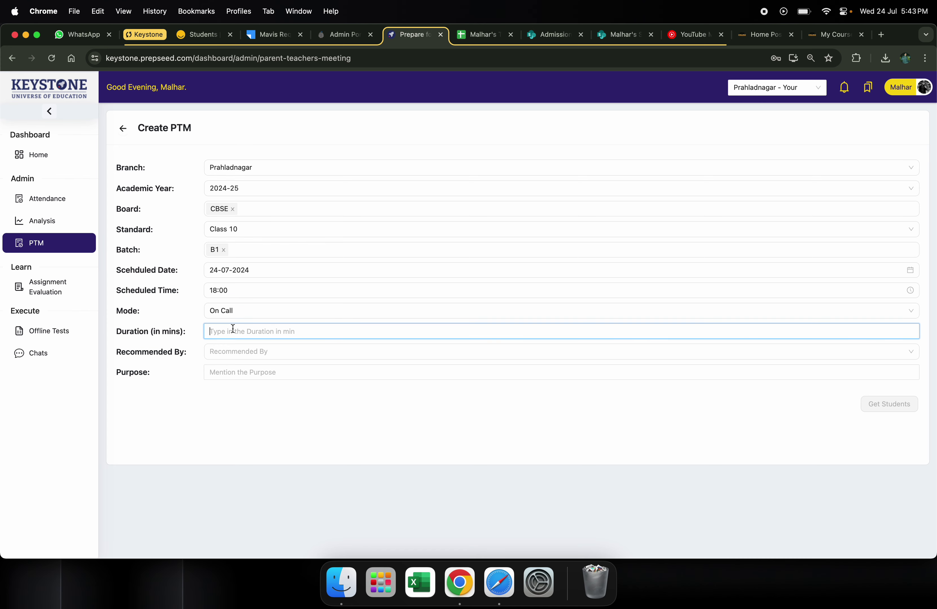
pyautogui.write('15')
# Set the meeting as recommended by Academic Manager and enter "Academic Testing" as its purpose
pyautogui.click(238, 355)
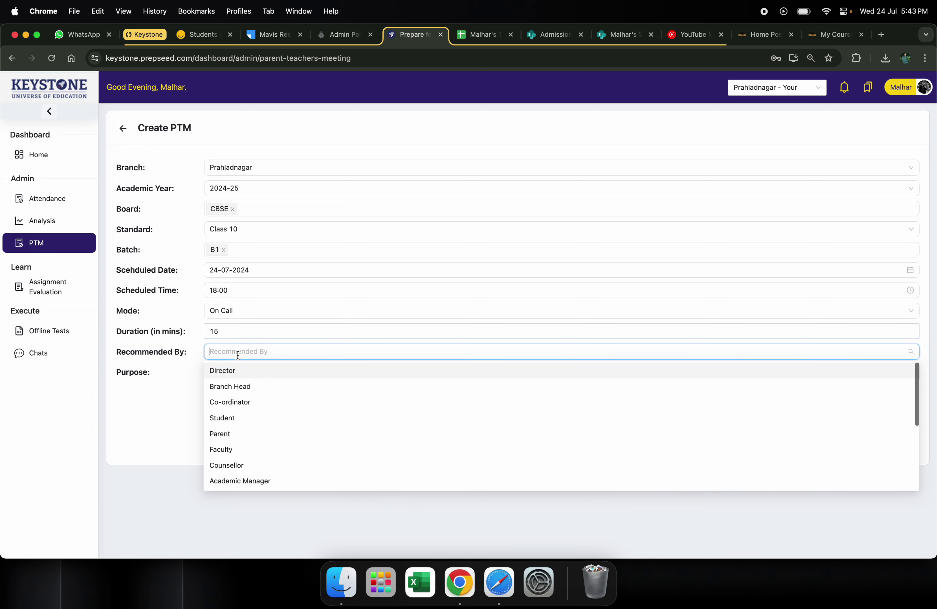
pyautogui.scroll(-1, 244, 435)
pyautogui.scroll(1, 245, 436)
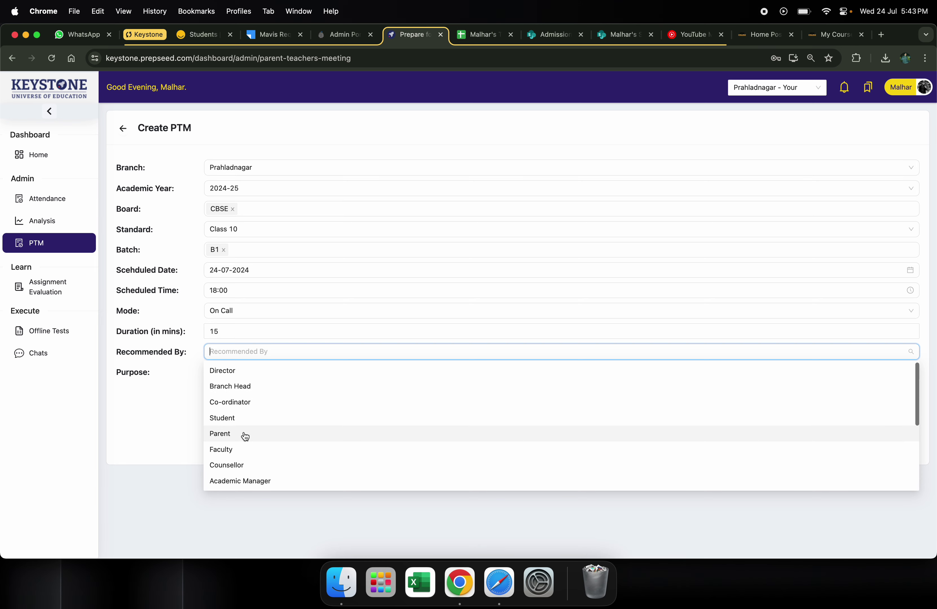
pyautogui.click(244, 480)
pyautogui.click(276, 377)
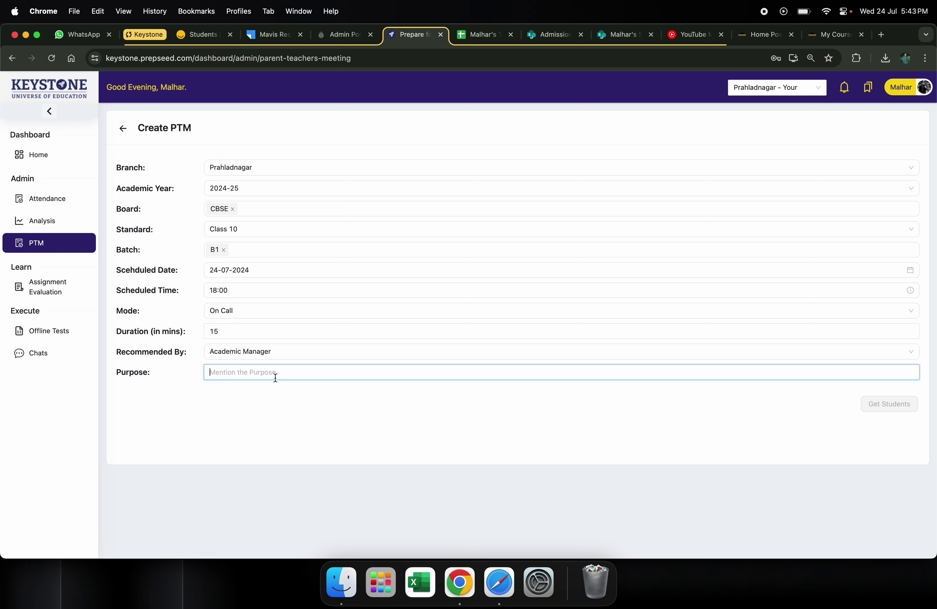
pyautogui.write('A')
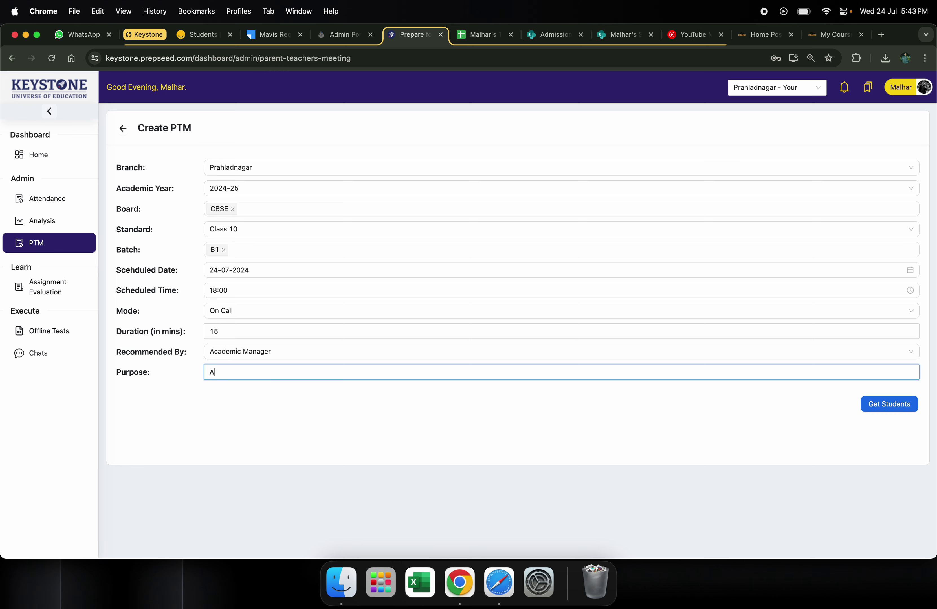
pyautogui.write('cademic Testing')
# Get the student list, select the first four students and schedule the PTM for them
pyautogui.click(885, 404)
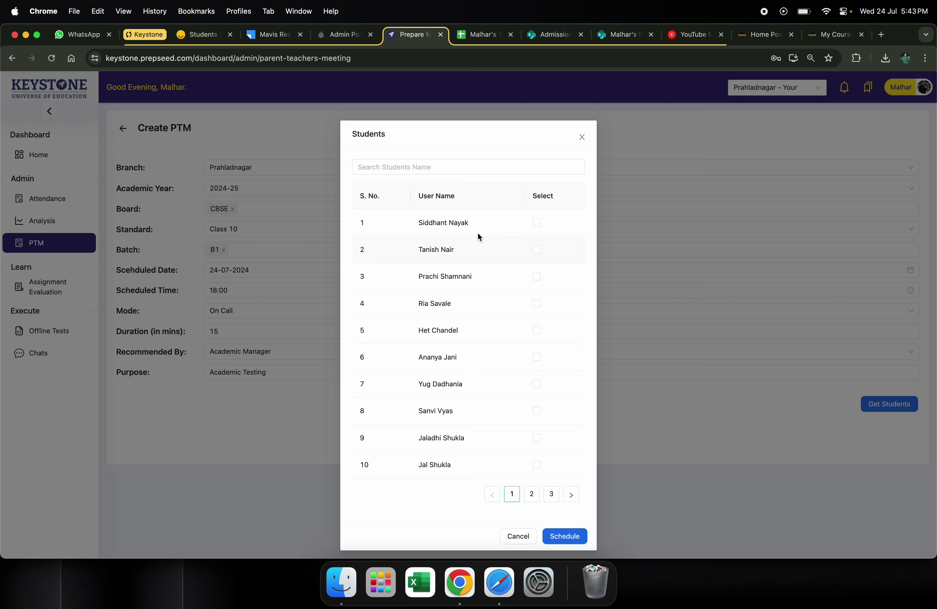
pyautogui.click(536, 222)
pyautogui.click(537, 251)
pyautogui.click(537, 308)
pyautogui.click(569, 539)
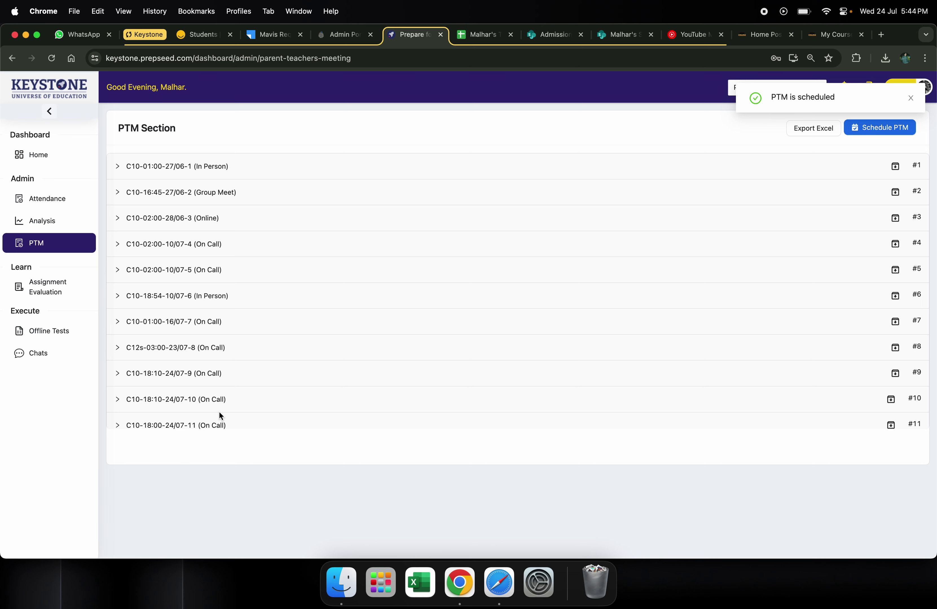
# Expand the newly scheduled Class 10 PTM at the end of the list and review its details
pyautogui.scroll(-1, 219, 414)
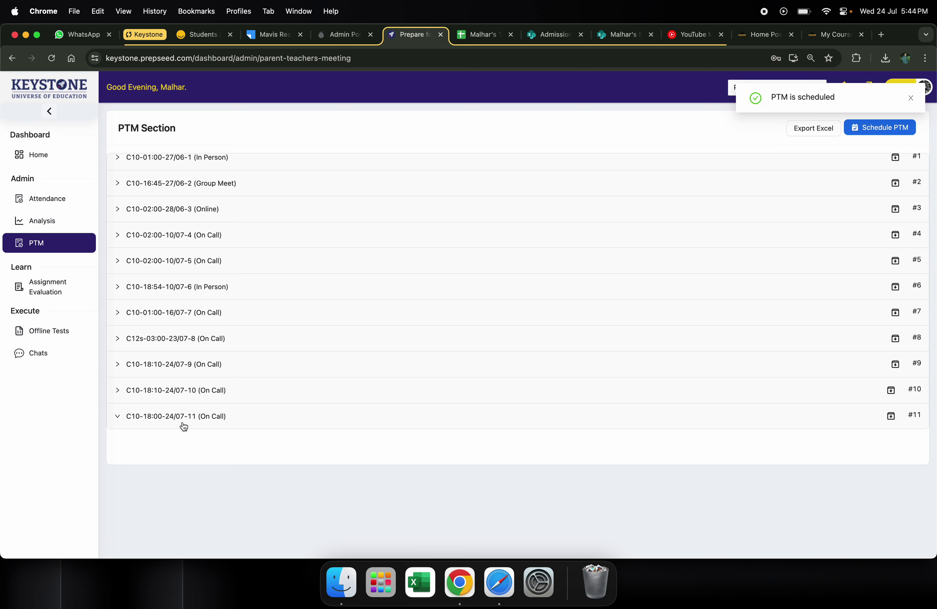
pyautogui.scroll(-5, 183, 426)
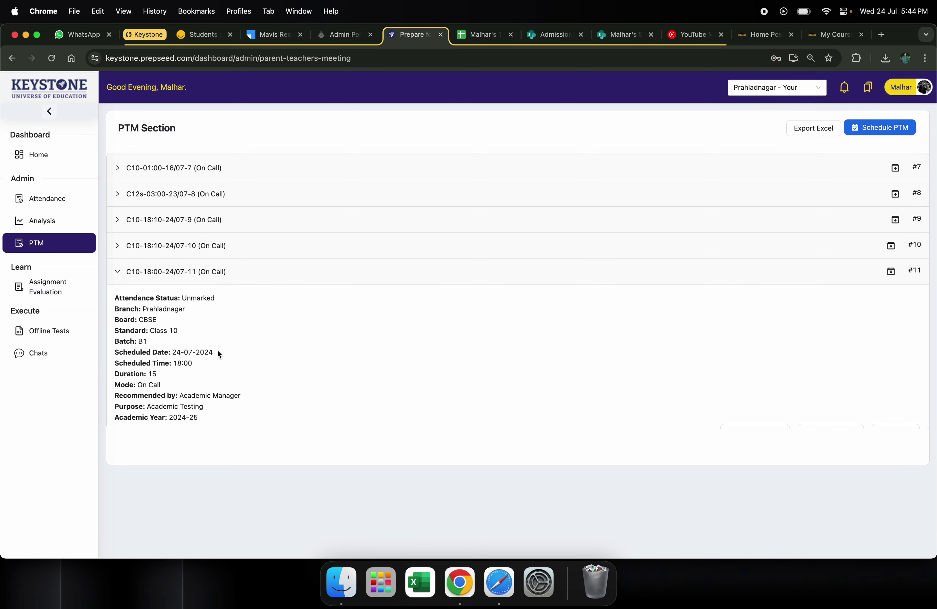
pyautogui.scroll(-2, 218, 354)
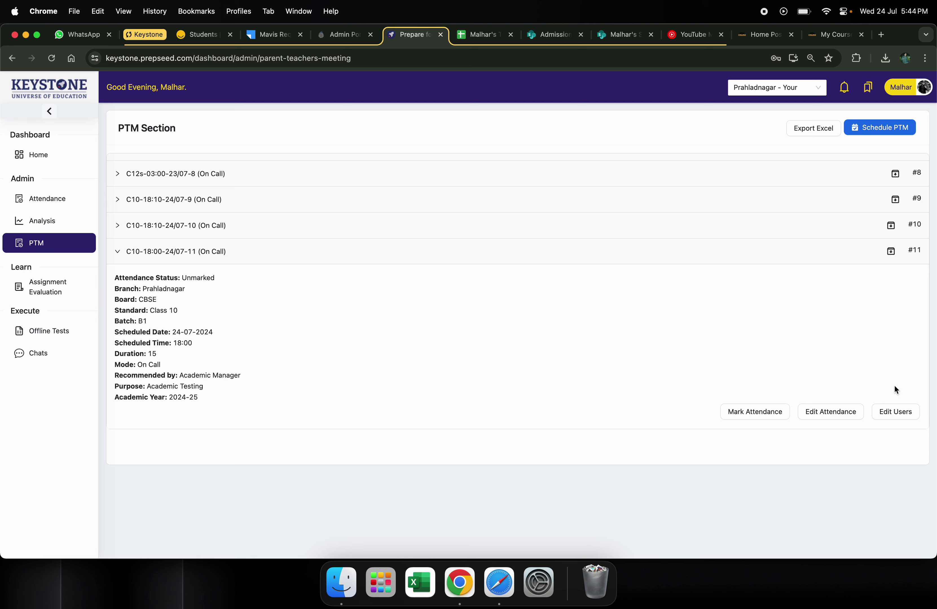
# Edit the new PTM's users to add the fifth and sixth students in the list
pyautogui.click(897, 413)
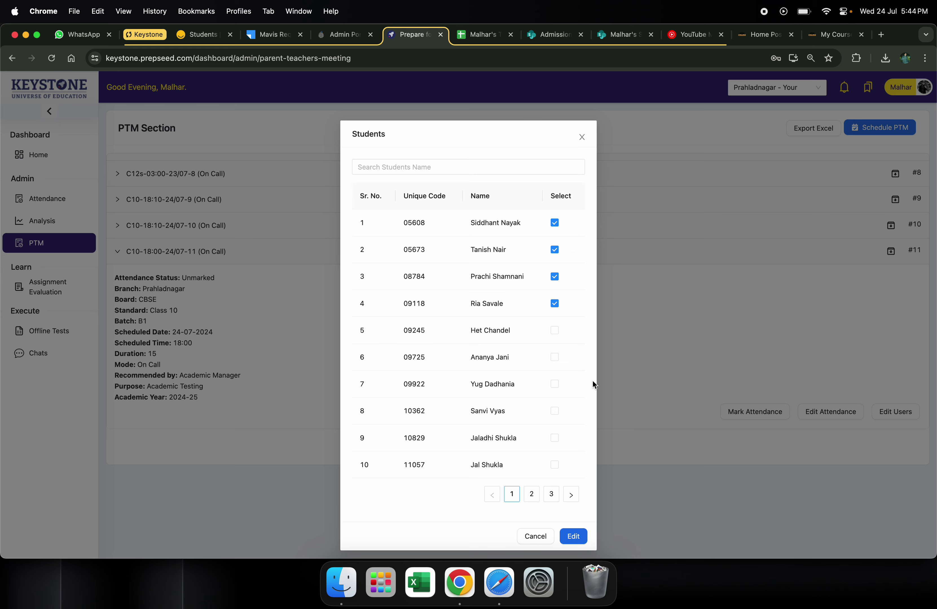
pyautogui.click(555, 330)
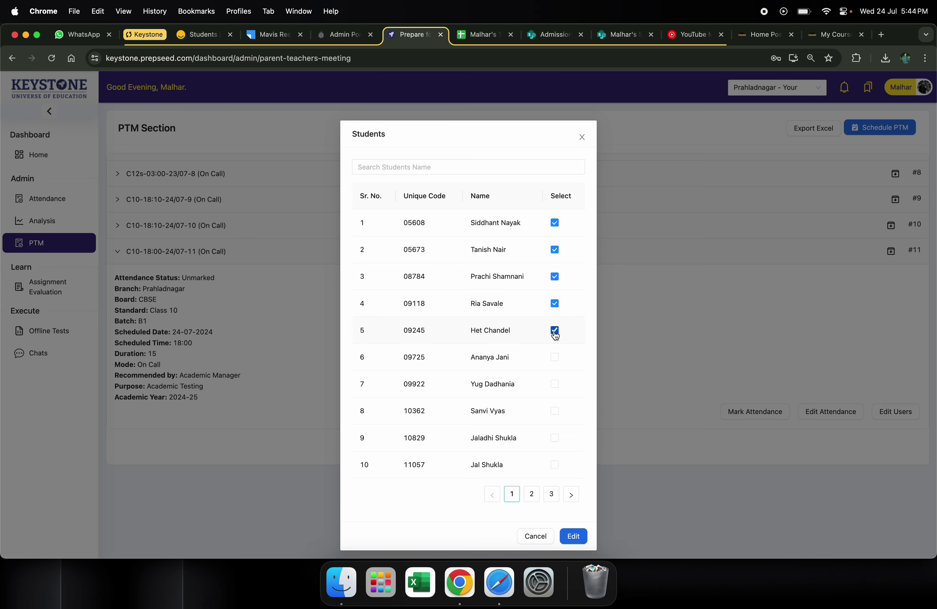
pyautogui.click(555, 356)
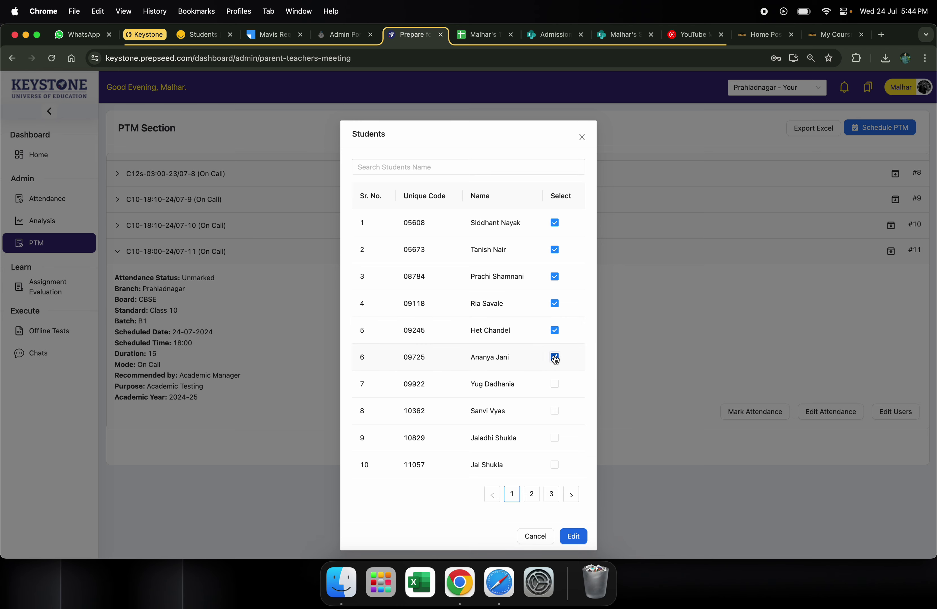
pyautogui.click(574, 536)
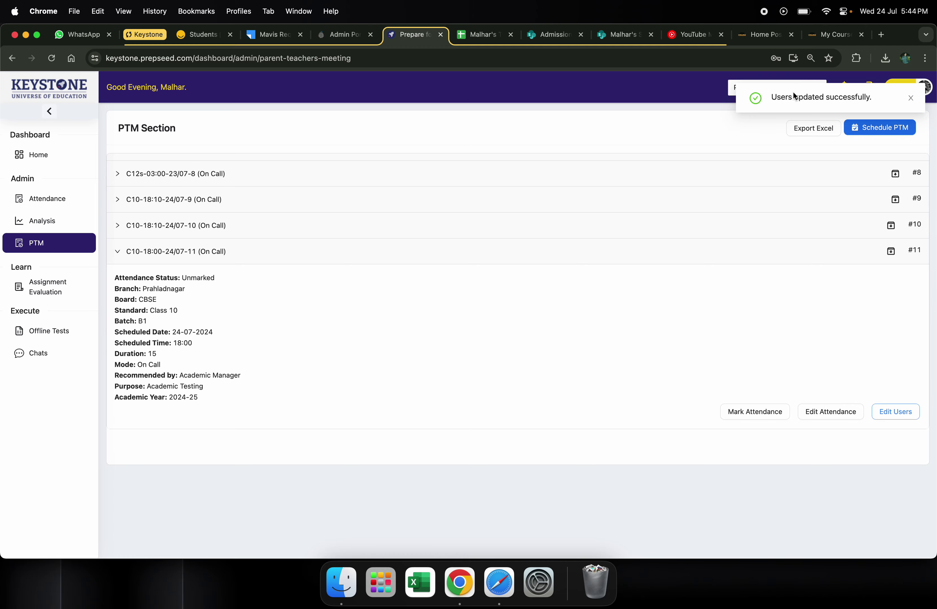
# In the new PTM's attendance, mark the second, third and fifth students as Absent and the fourth as N/A
pyautogui.click(767, 416)
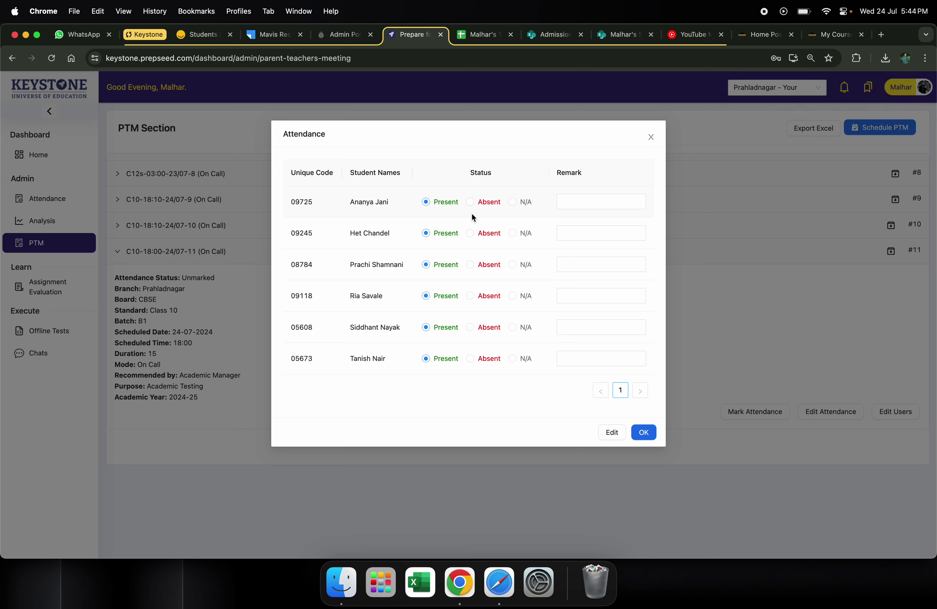
pyautogui.click(470, 233)
pyautogui.click(470, 264)
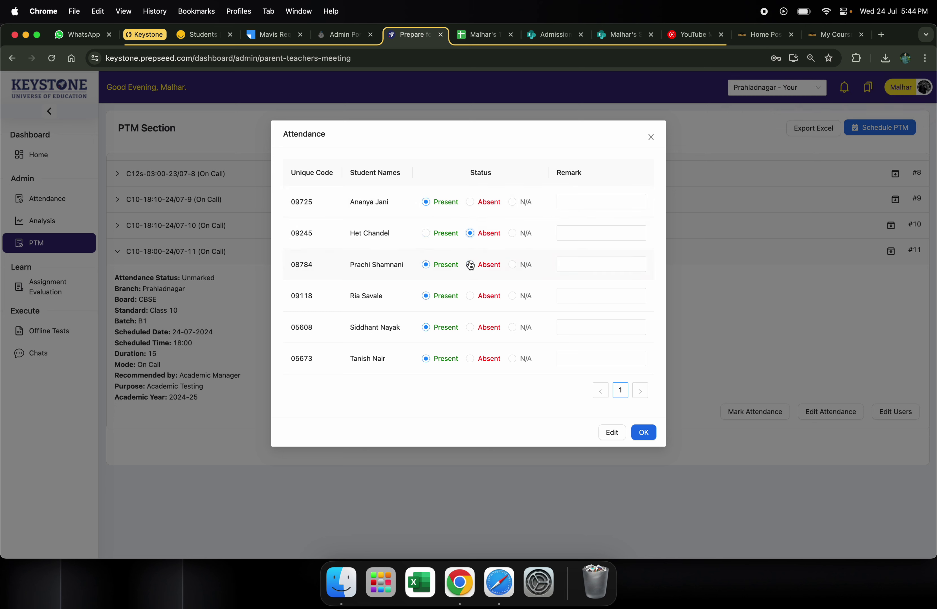
pyautogui.click(513, 296)
pyautogui.click(487, 328)
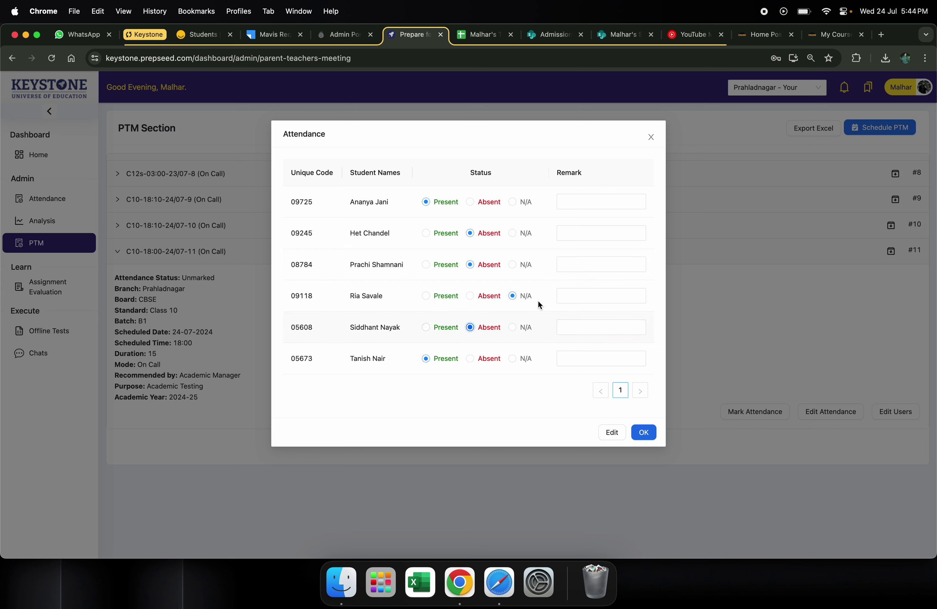
# Enter the remark "Testing" for the second student and "-" for the fourth, and submit the attendance
pyautogui.click(592, 227)
pyautogui.write('Testing')
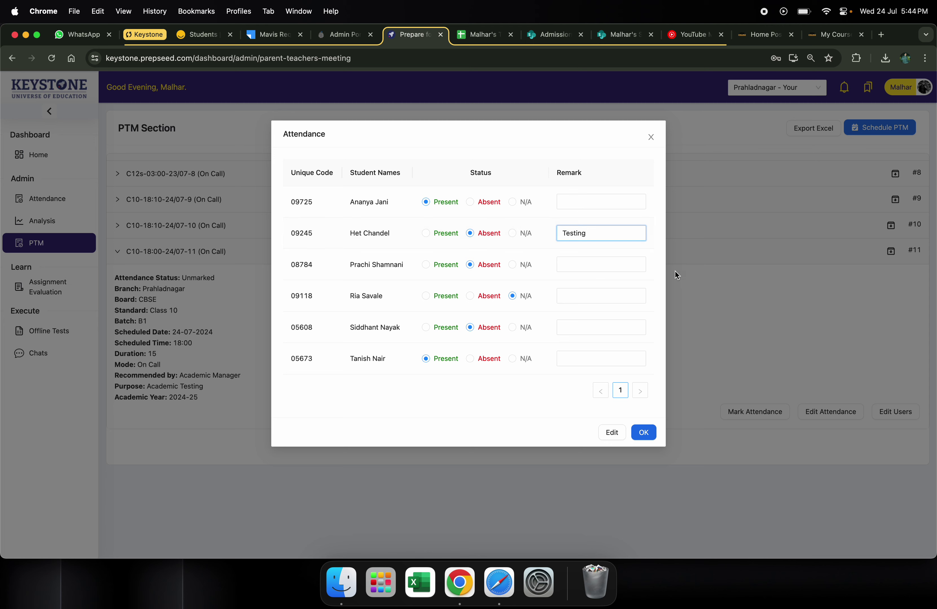
pyautogui.click(626, 294)
pyautogui.write('-')
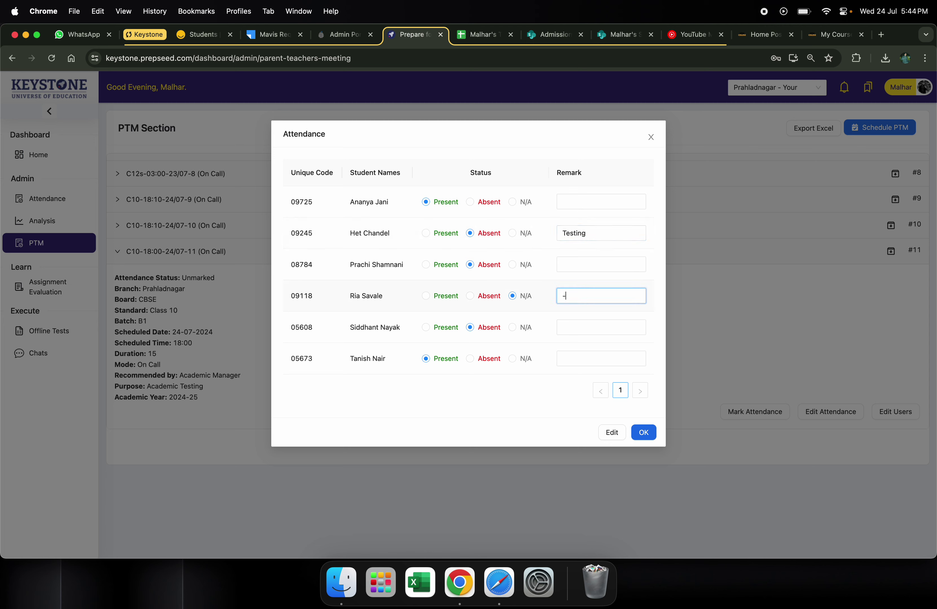
pyautogui.click(639, 435)
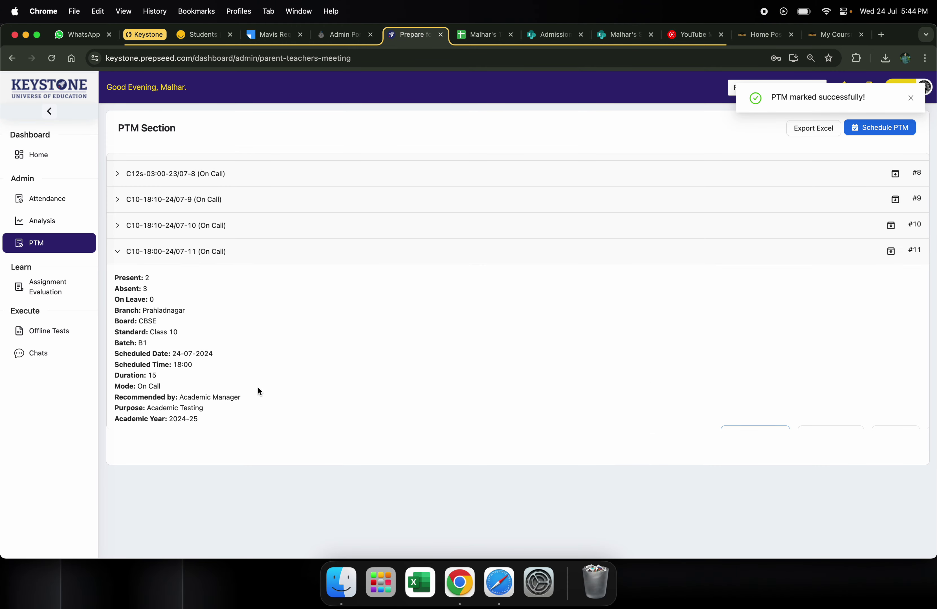
# Edit the marked attendance to set the fifth student to Present with the remark "testinggg", and save it
pyautogui.scroll(-1, 253, 359)
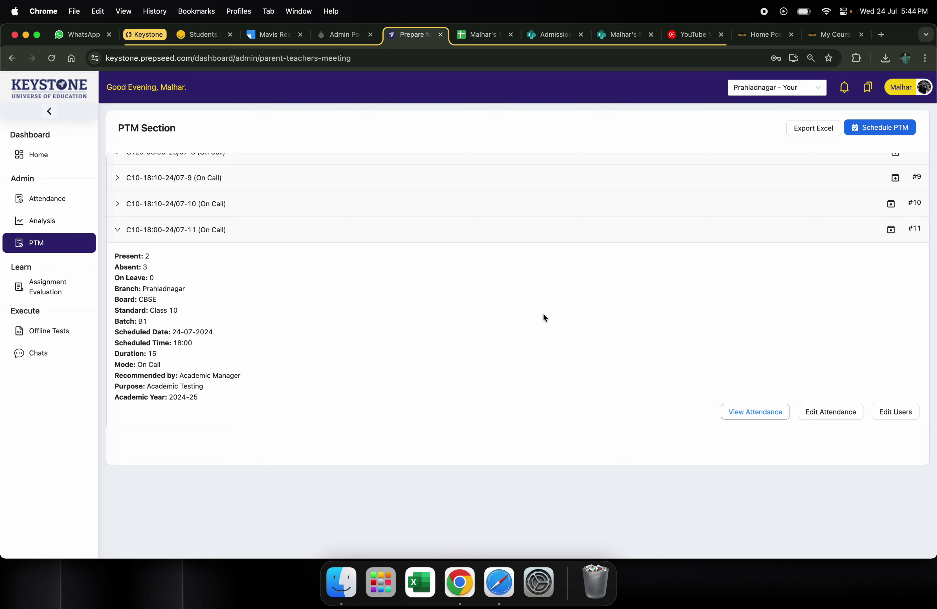
pyautogui.click(766, 418)
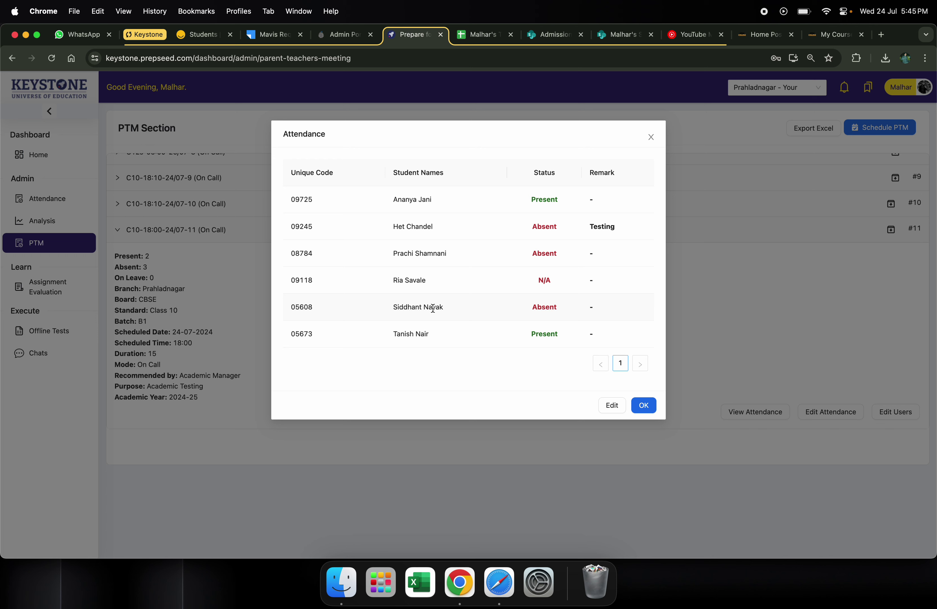
pyautogui.click(613, 406)
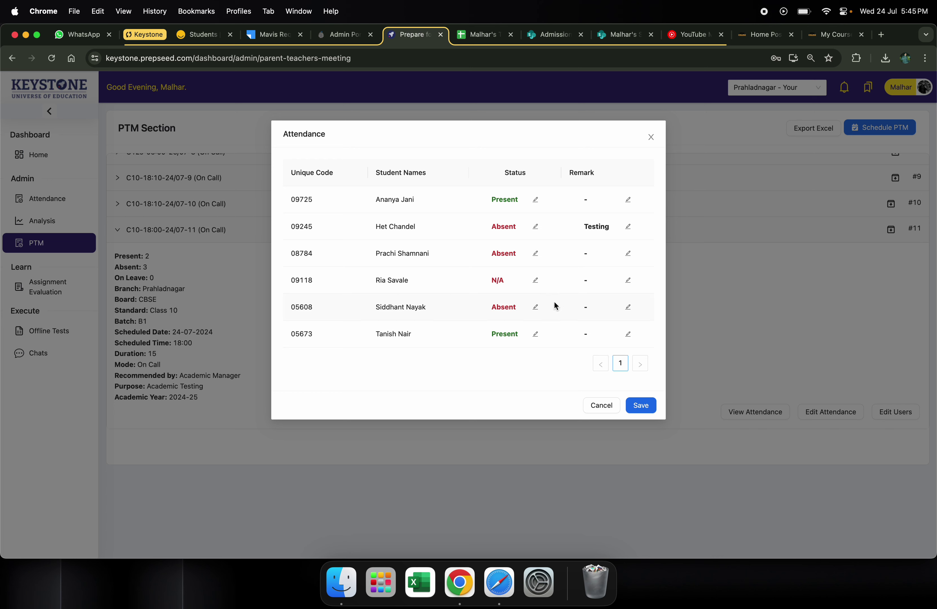
pyautogui.click(535, 309)
pyautogui.click(465, 308)
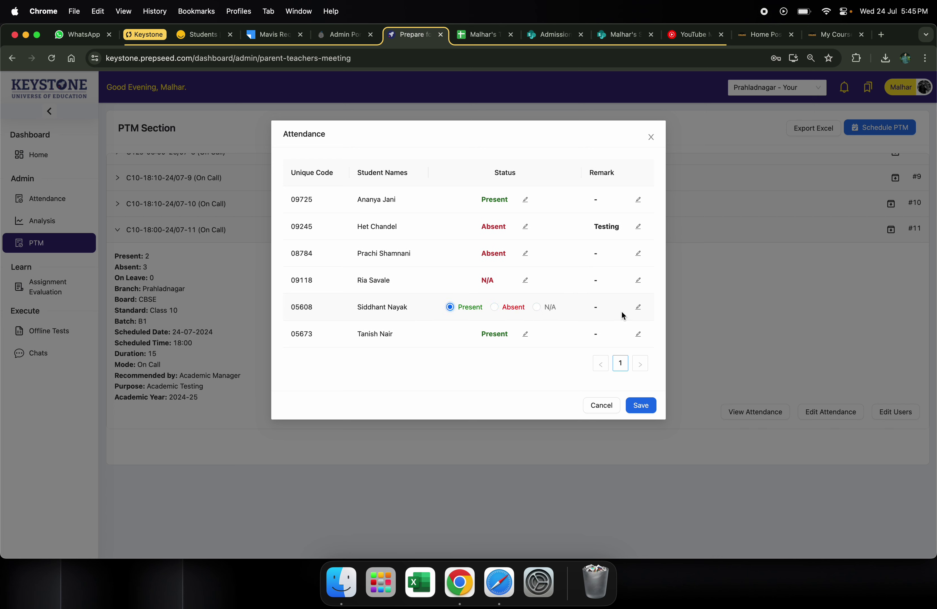
pyautogui.click(639, 307)
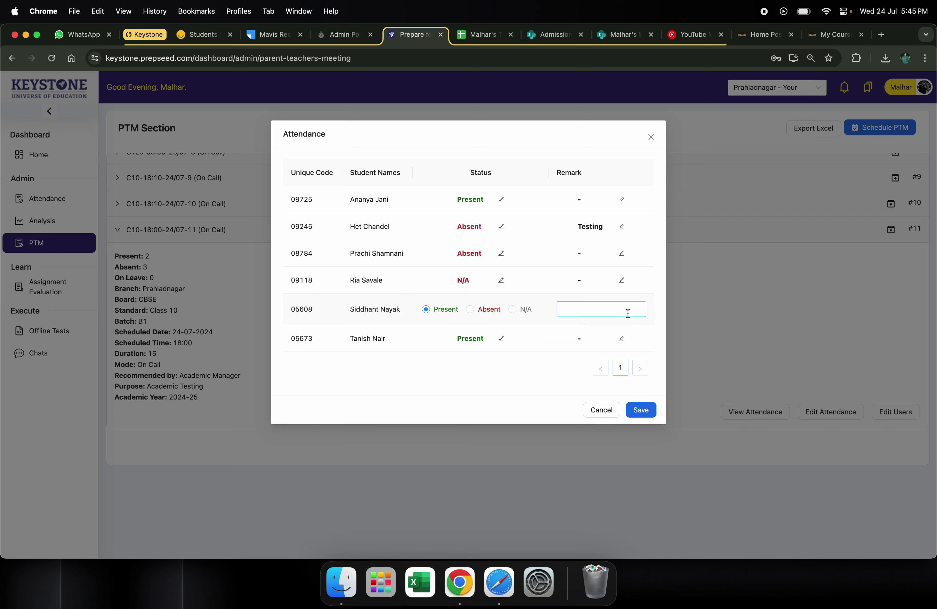
pyautogui.write('testinggg')
pyautogui.click(646, 411)
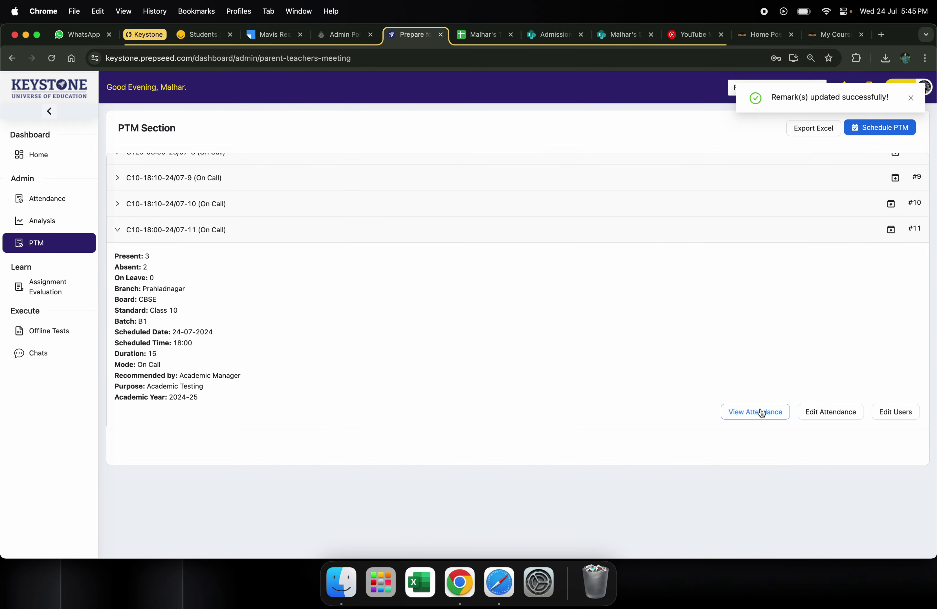
# Review the PTM's updated attendance, close it, and try to edit the meeting's users
pyautogui.click(761, 413)
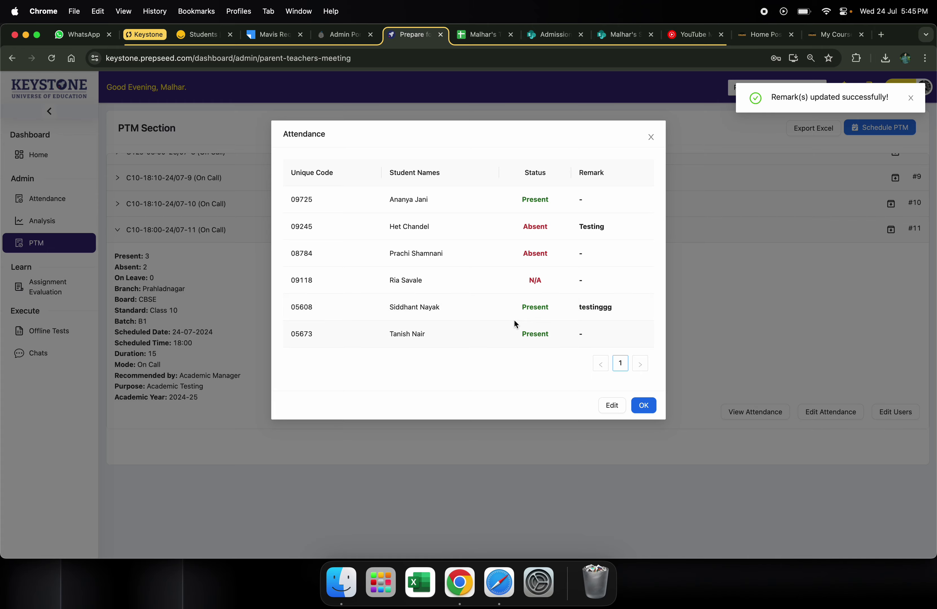
pyautogui.click(644, 405)
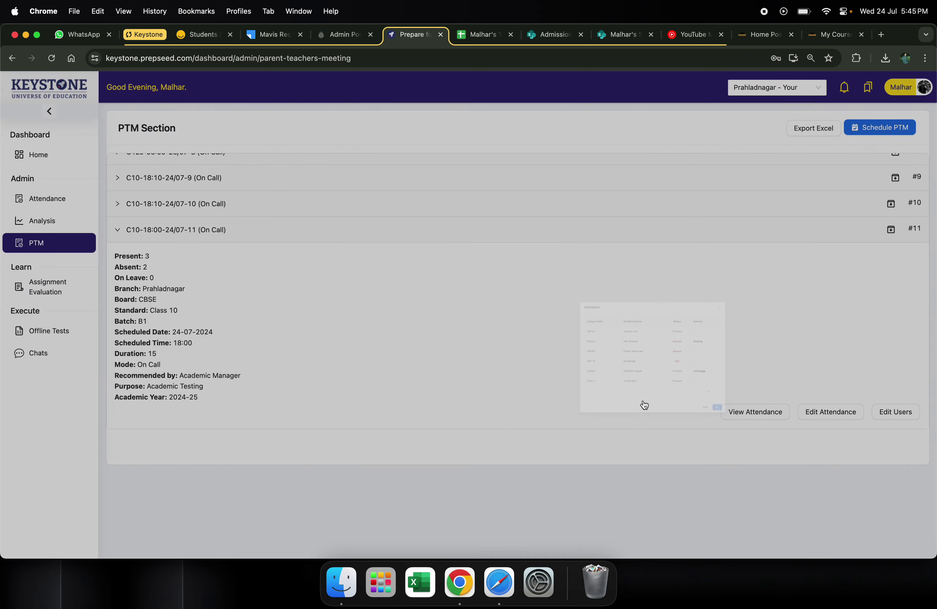
pyautogui.click(887, 413)
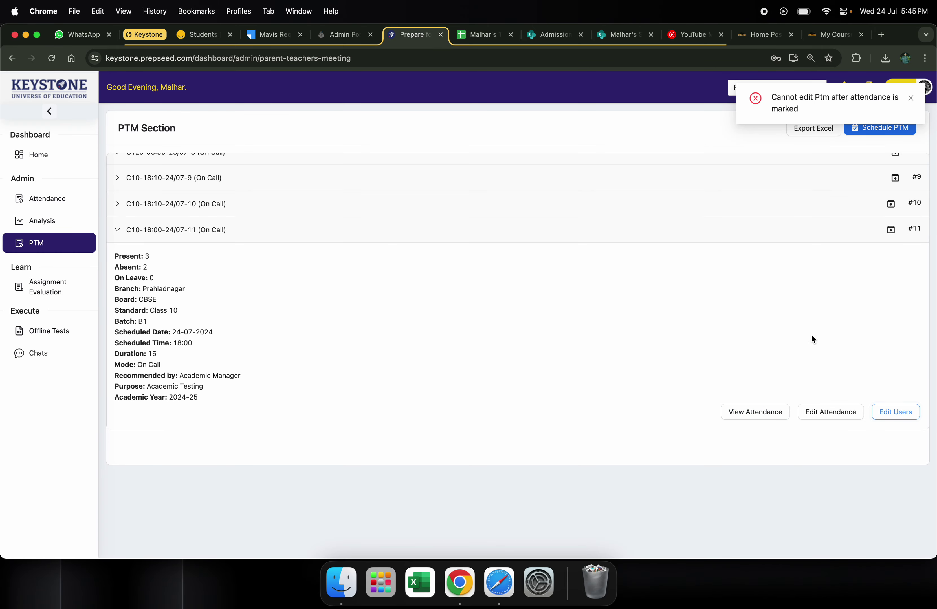